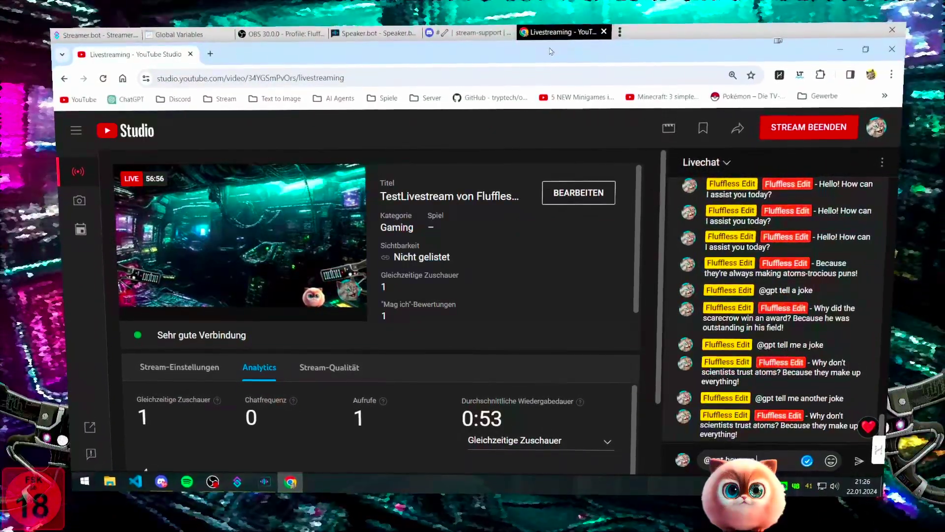
key("Return")
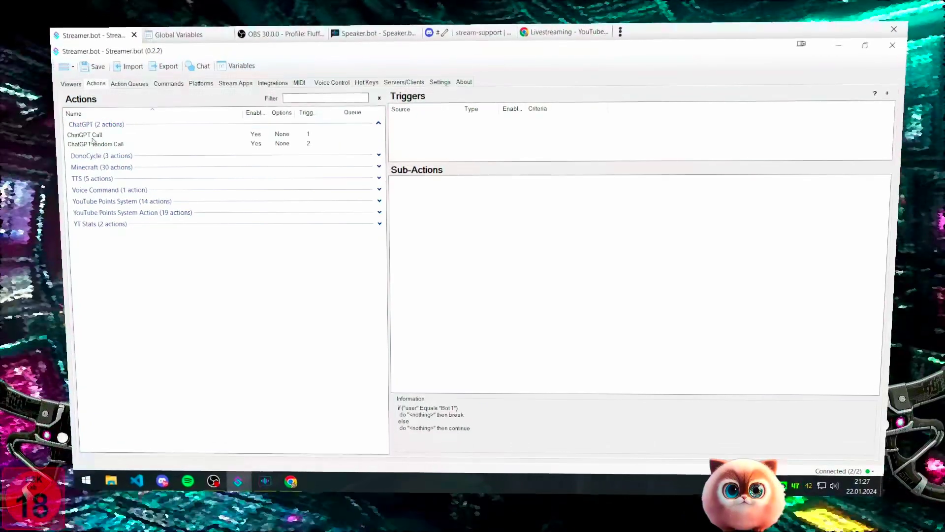
- Dismiss the Import Actions window and show the ChatGPT Call action's triggers and sub-actions
left_click(133, 68)
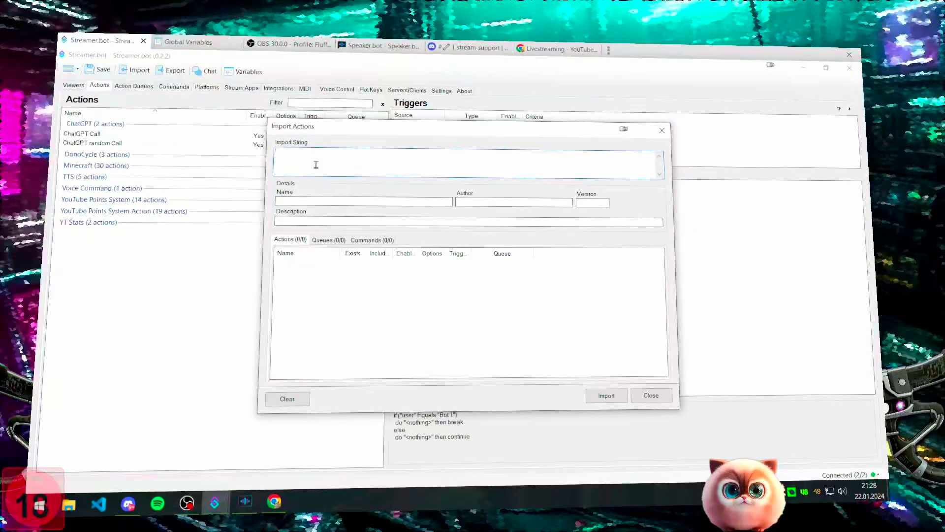
key("Escape")
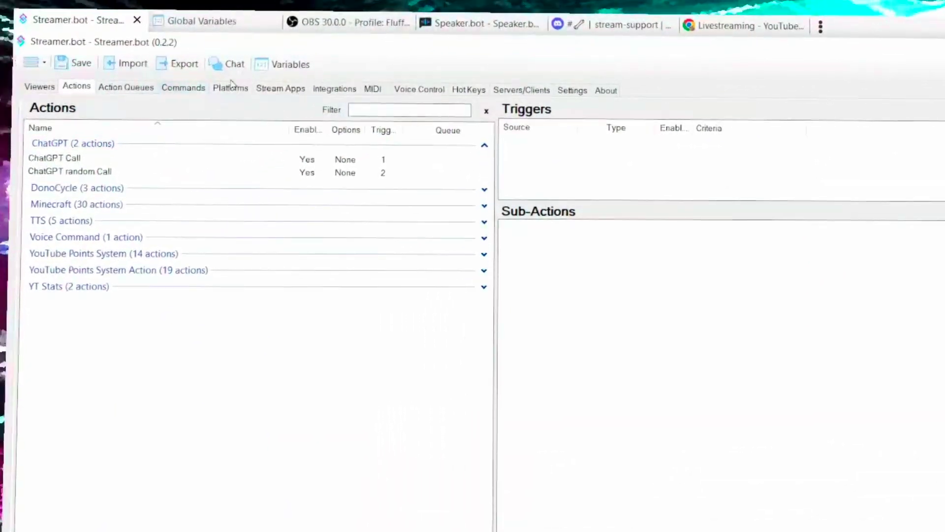
left_click(83, 165)
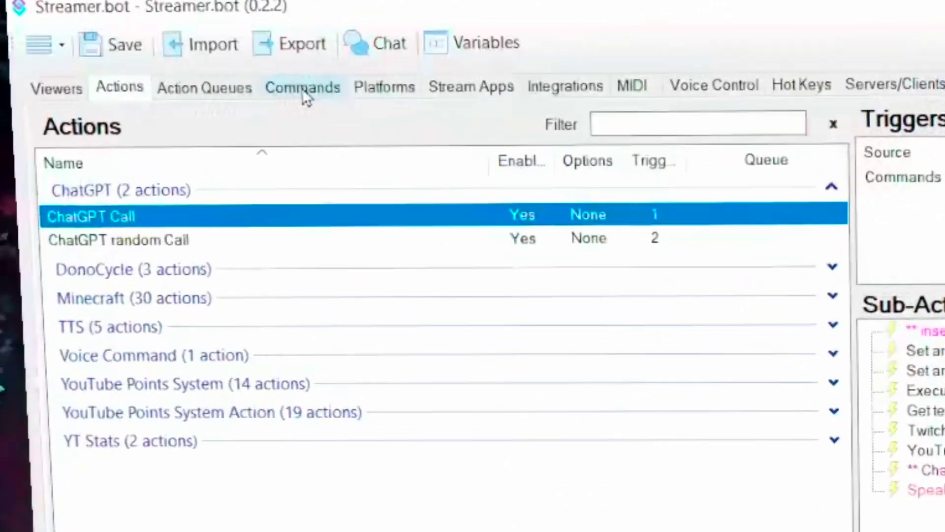
left_click(305, 91)
left_click(85, 216)
double_click(85, 222)
left_click(601, 375)
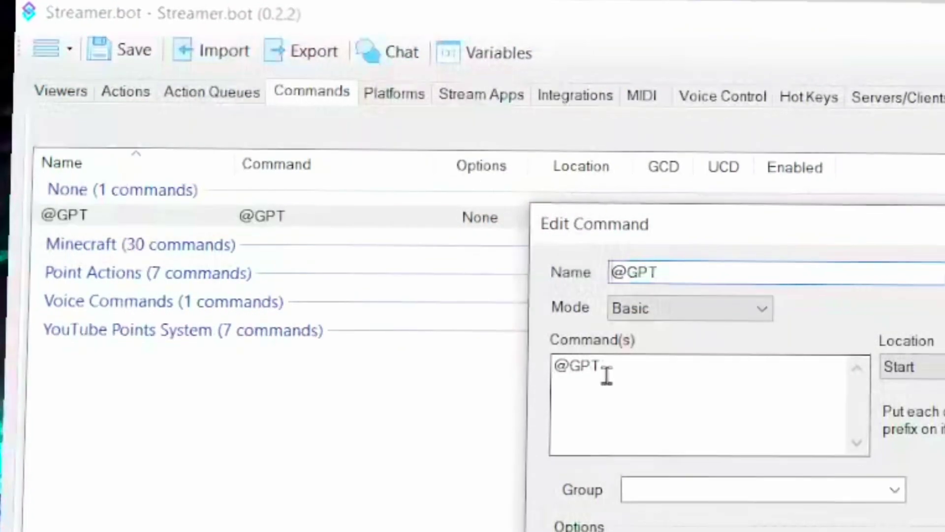
key("ctrl+a")
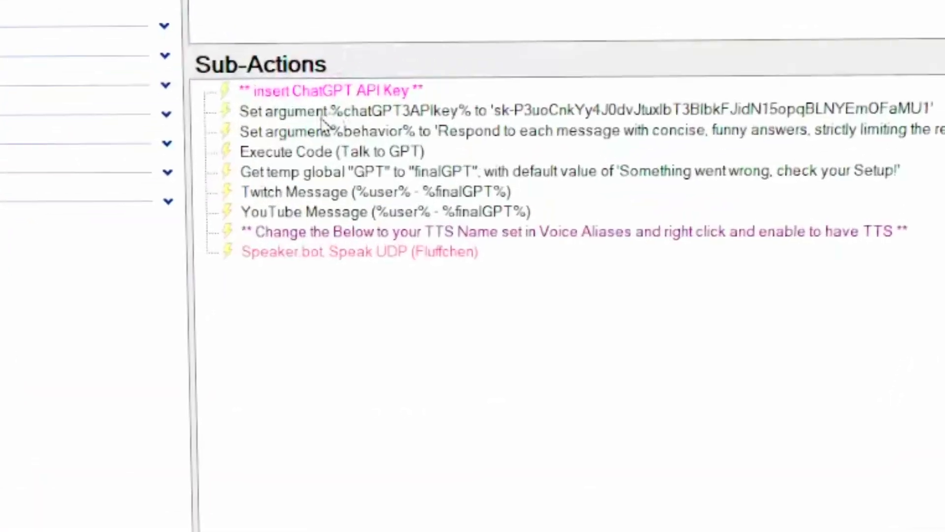
double_click(323, 118)
key("Tab")
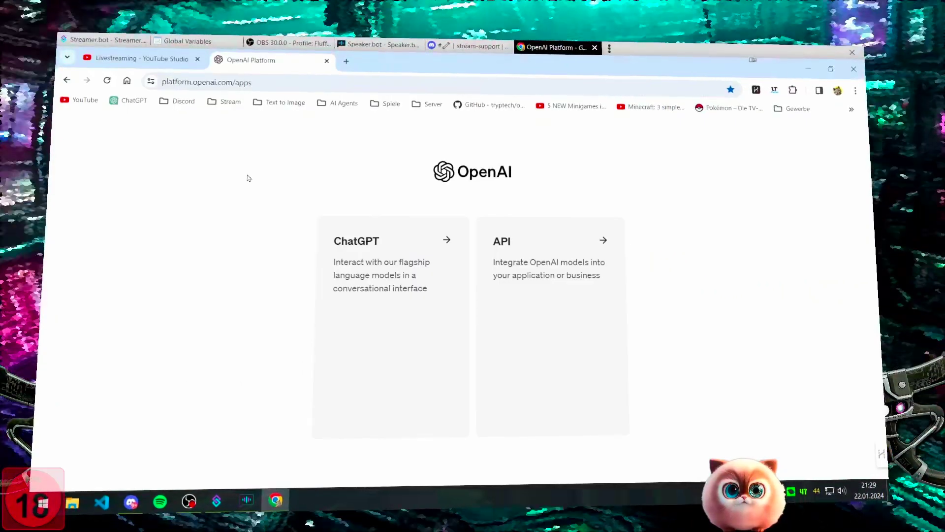
- Generate an OpenAI secret key named 'test' on the API keys page
left_click(553, 307)
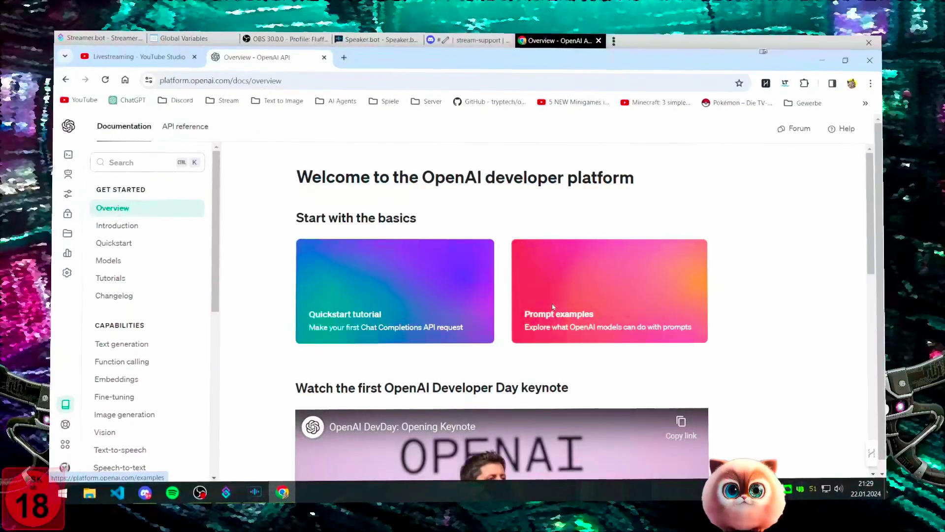
left_click(110, 220)
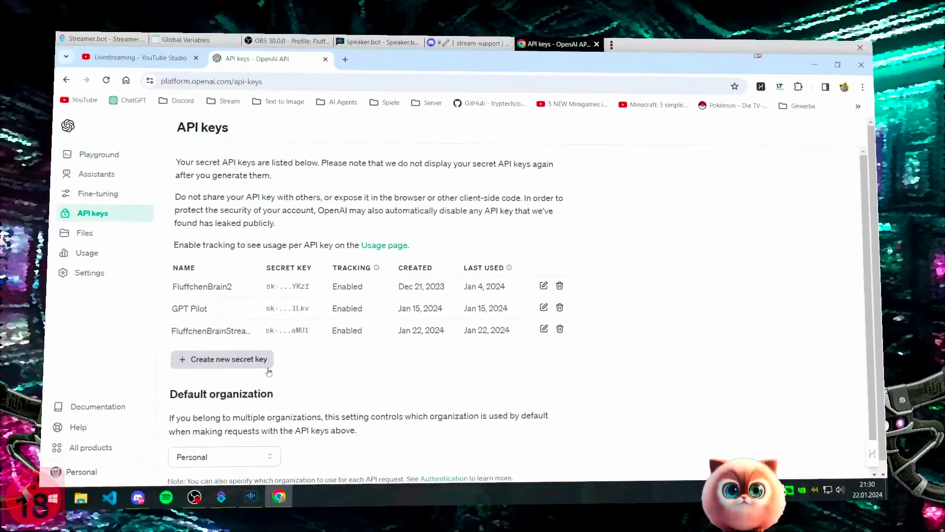
left_click(267, 367)
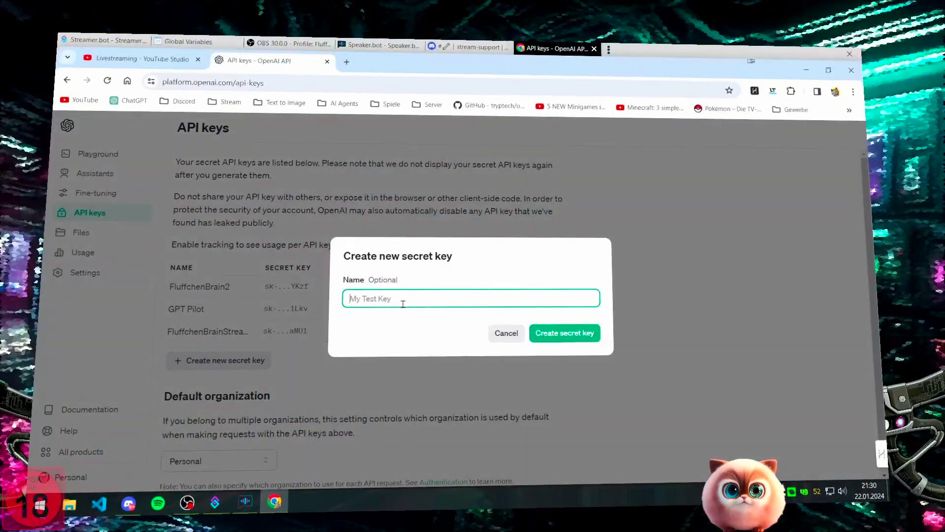
type("test")
key("Return")
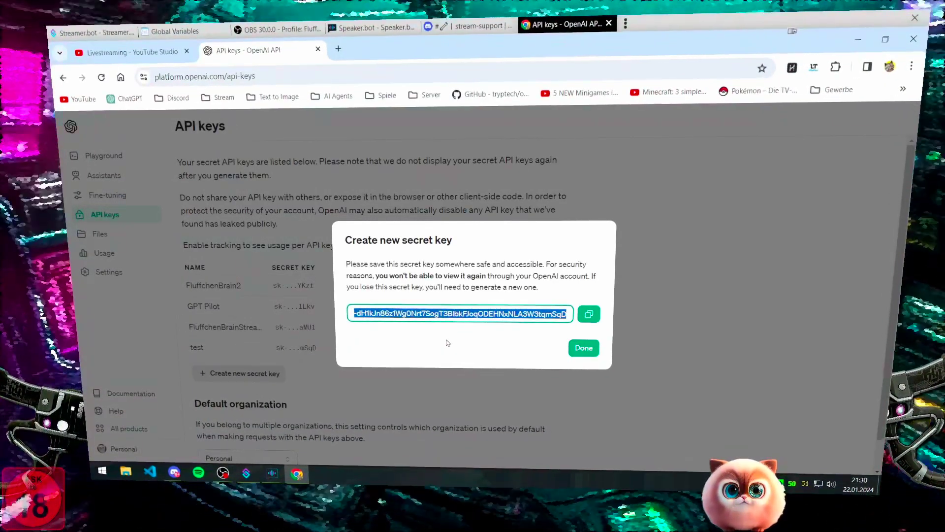
key("alt+Tab")
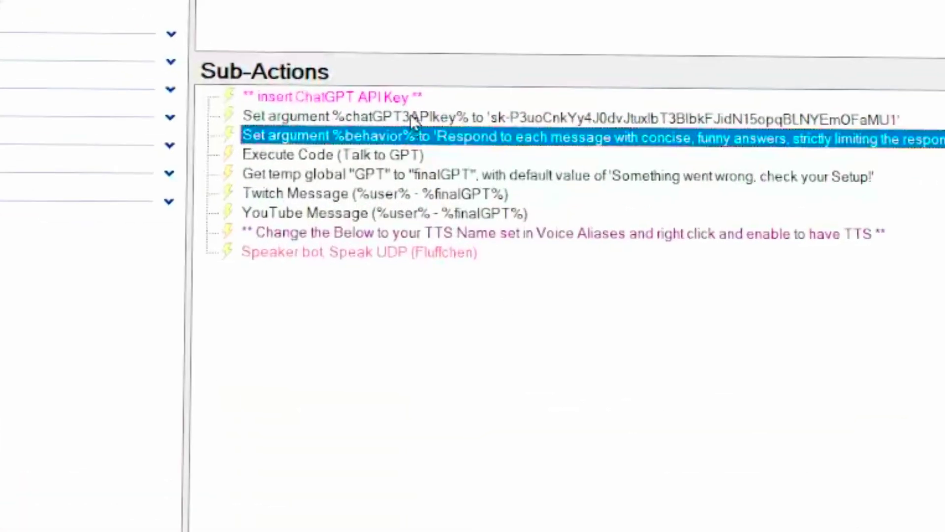
- Replace the chatGPT3APIkey argument's value with the new 'test' secret key
double_click(476, 190)
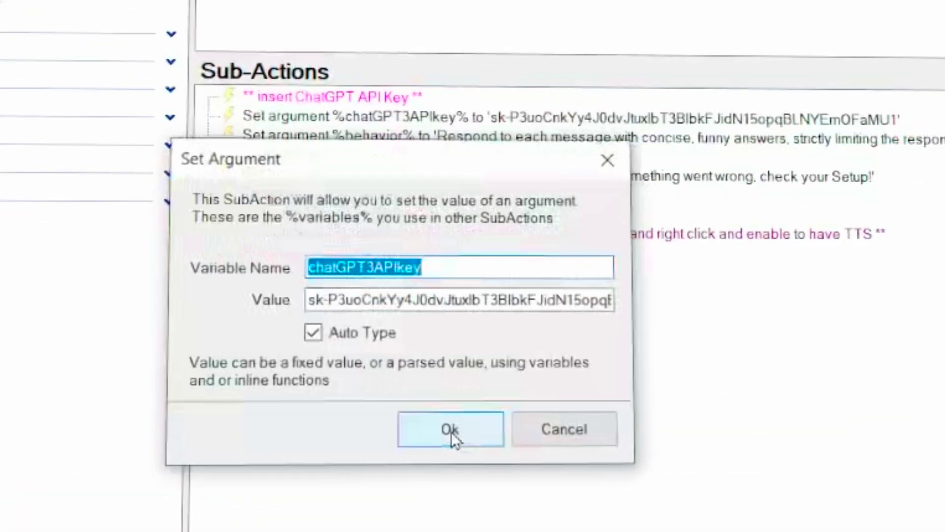
double_click(397, 300)
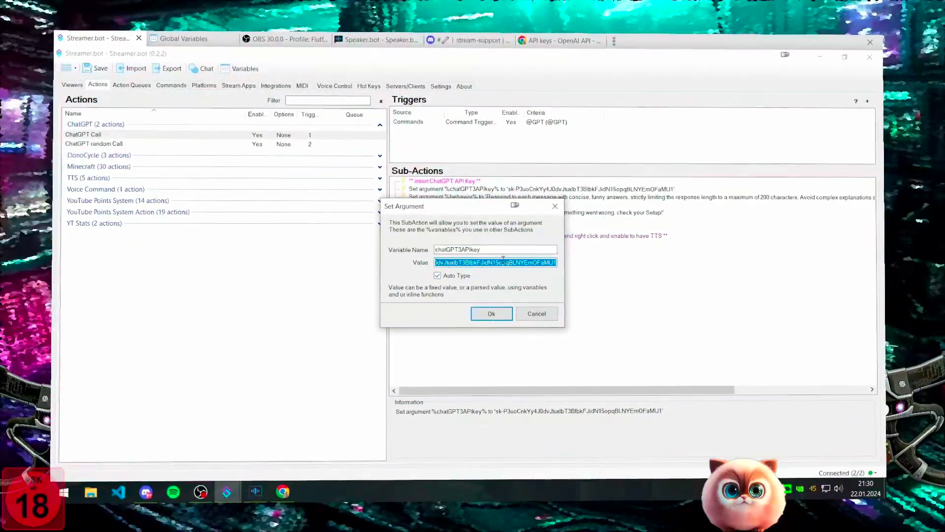
key("Escape")
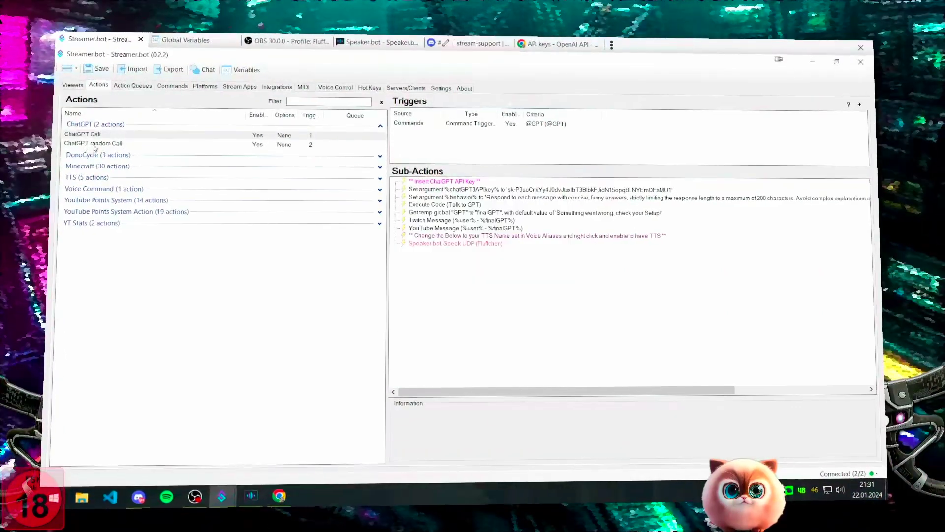
- Set the ChatGPT random Call user filters to 'Fluffless Edit' and 'Bot 1'
left_click(111, 144)
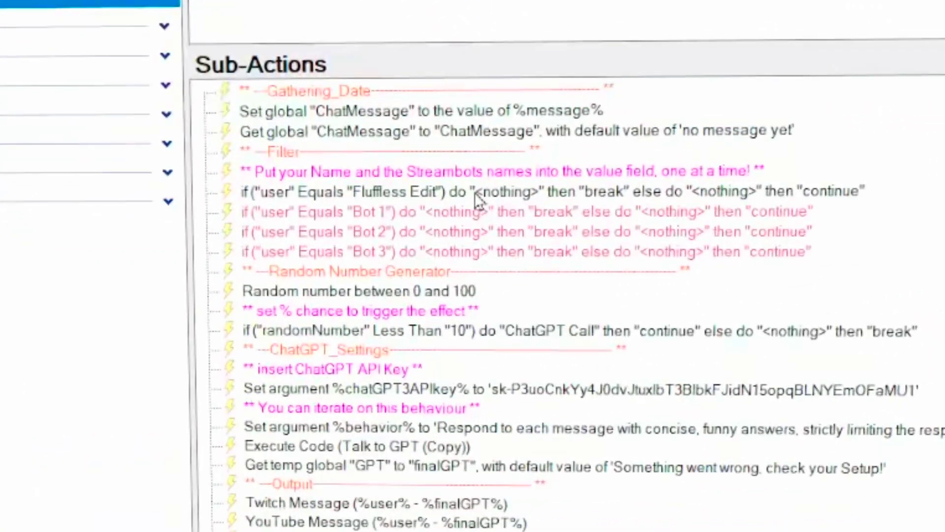
double_click(475, 193)
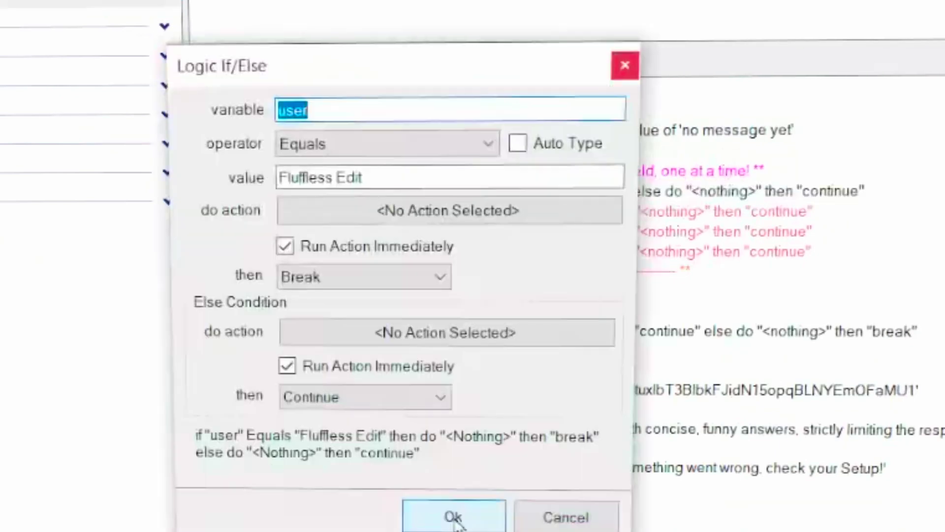
left_click(400, 180)
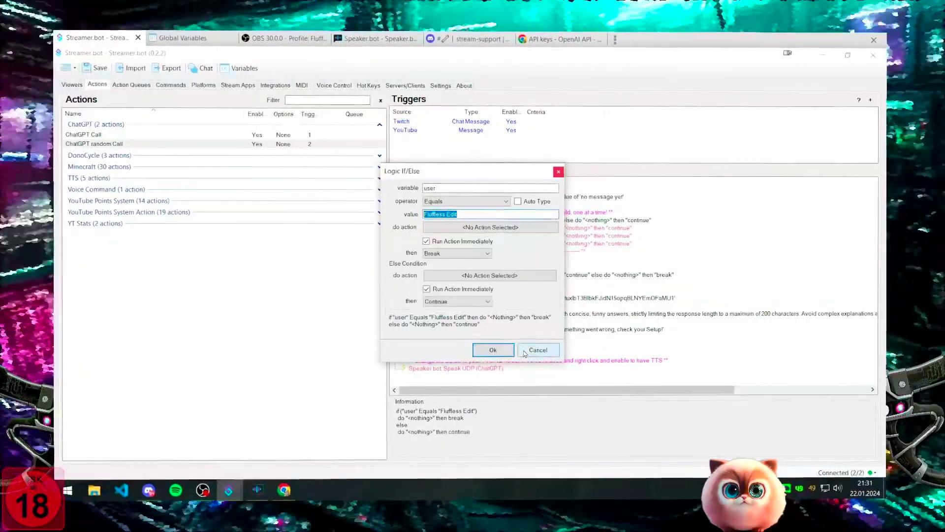
left_click(507, 349)
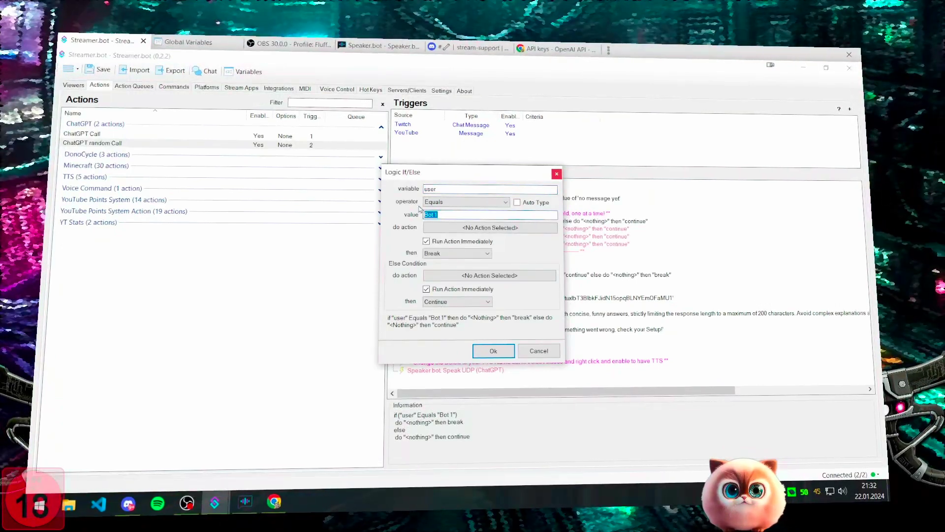
key("Return")
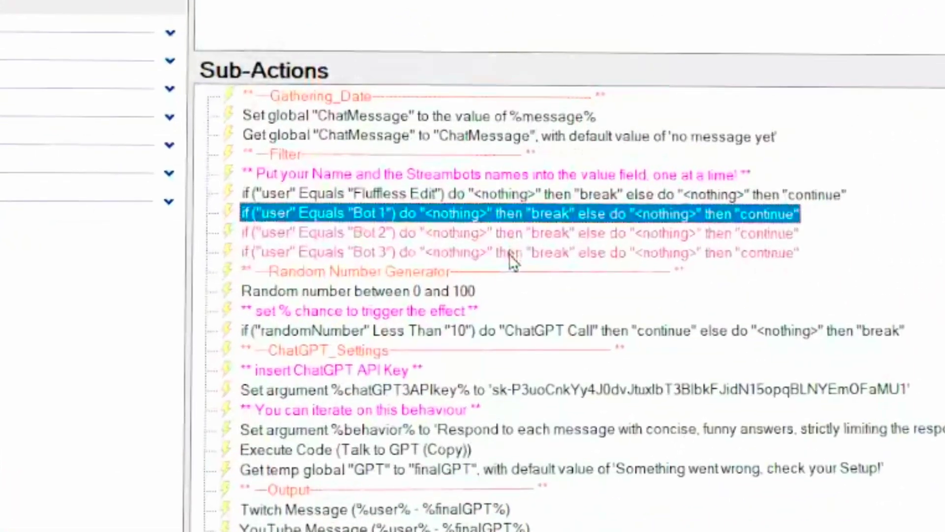
- Disable the Bot 1 filter and keep the randomNumber Less Than condition at 10
right_click(474, 215)
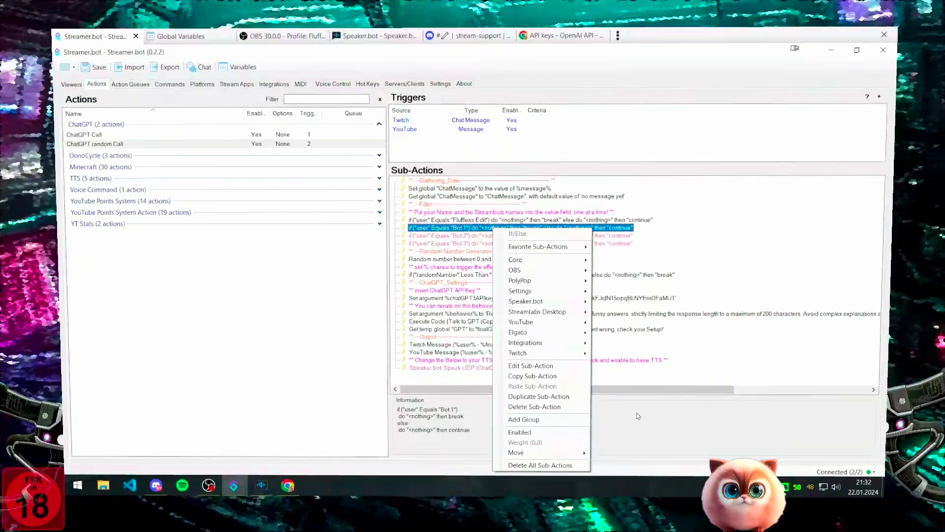
left_click(520, 435)
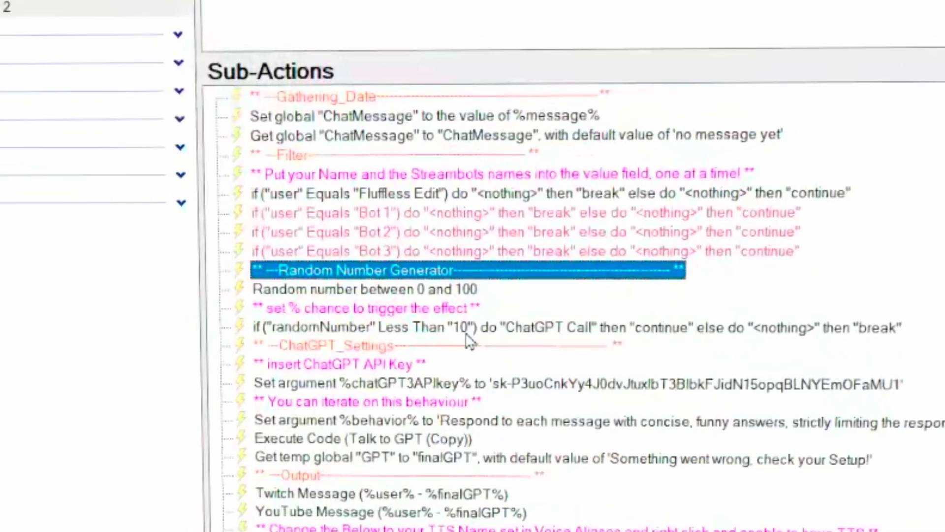
double_click(464, 336)
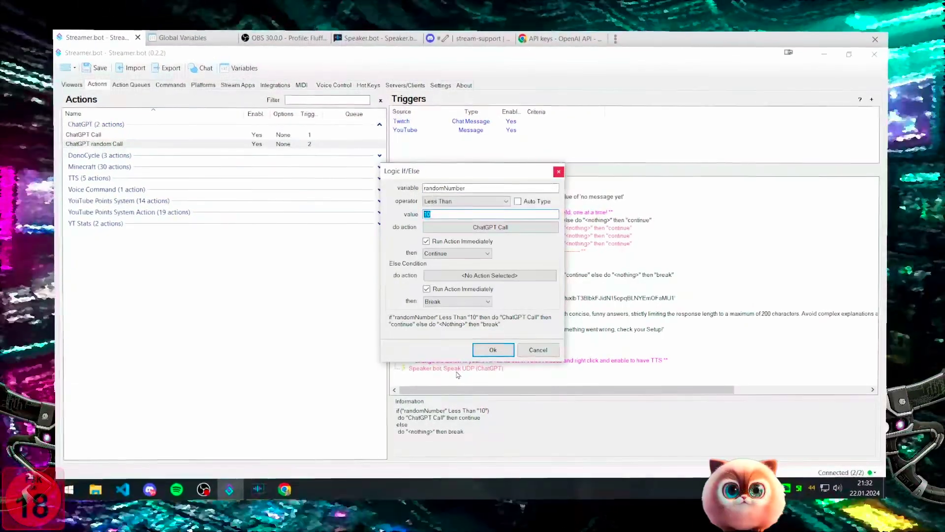
left_click(494, 350)
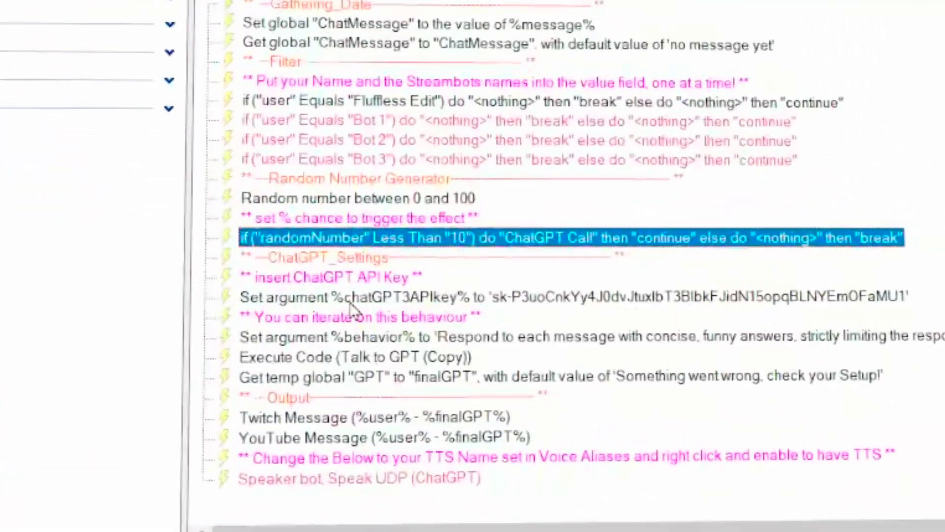
double_click(451, 297)
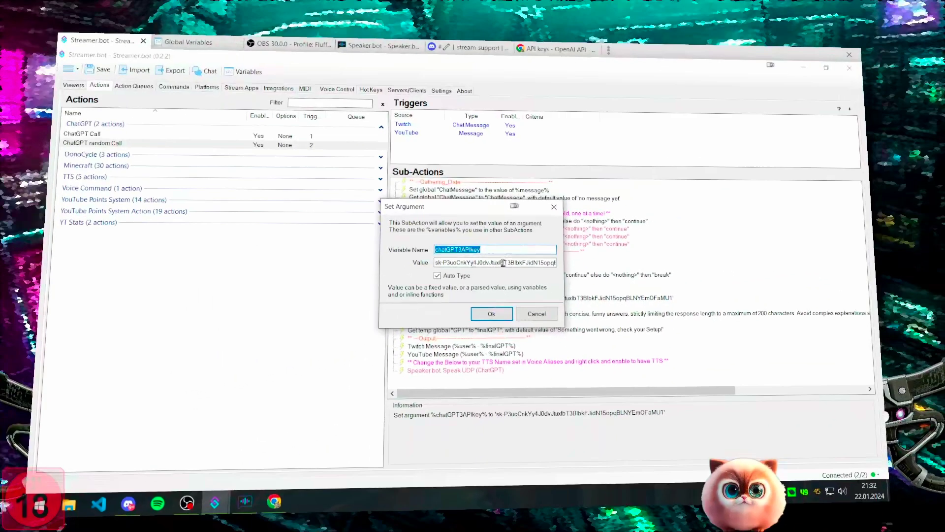
left_click(536, 315)
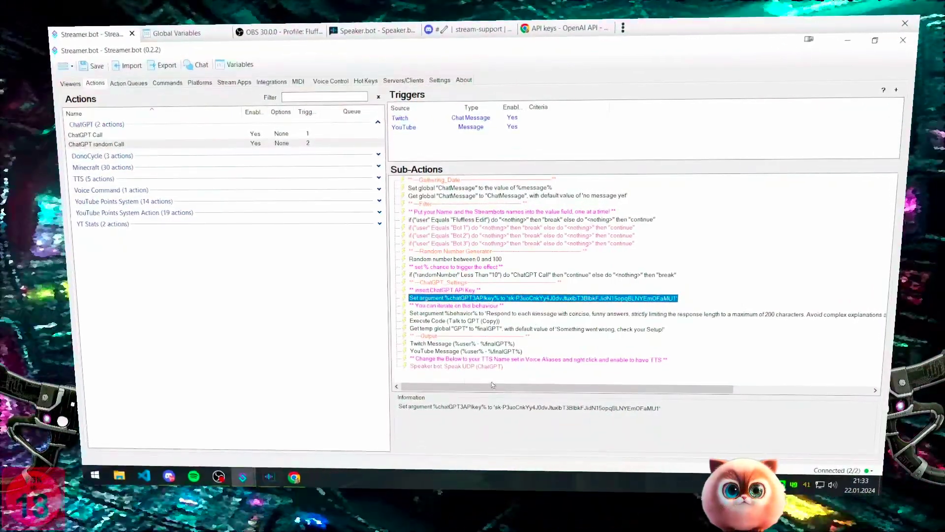
- Show the Speak (UDP) settings: voice alias ChatGPT, message %finalGPT%
right_click(464, 367)
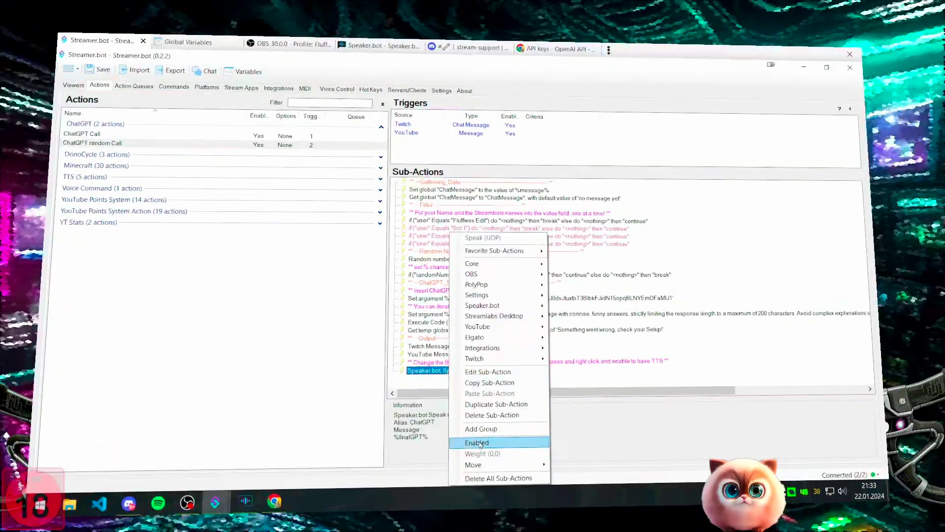
left_click(487, 371)
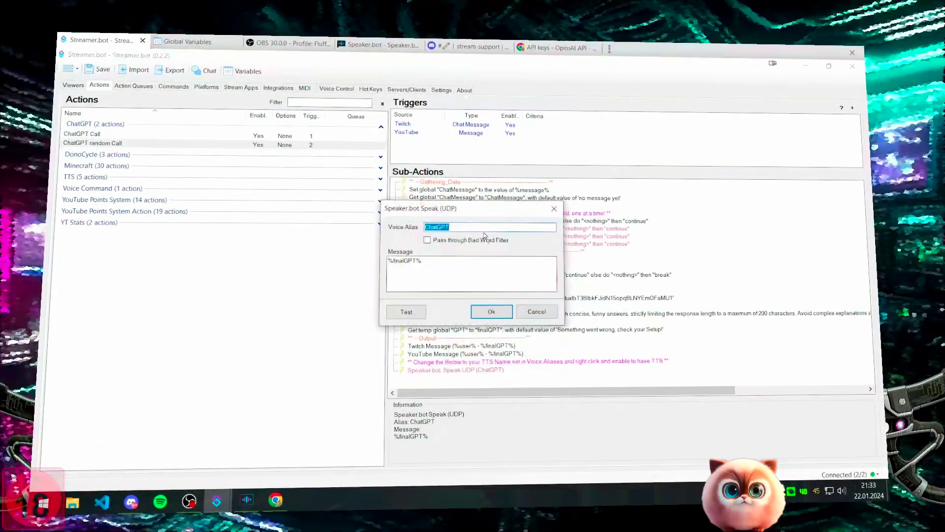